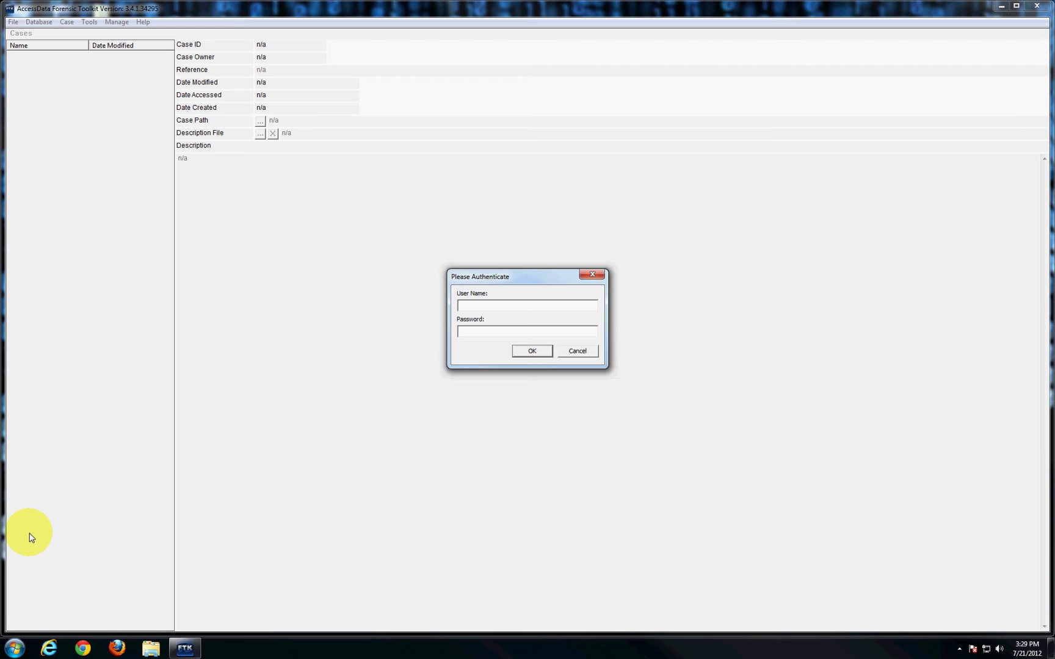
Step: Log in to the case database with the account's user name and password
{"action": "type", "text": "wtl37003"}
{"action": "key", "text": "Tab"}
{"action": "type", "text": "******"}
{"action": "key", "text": "Return"}
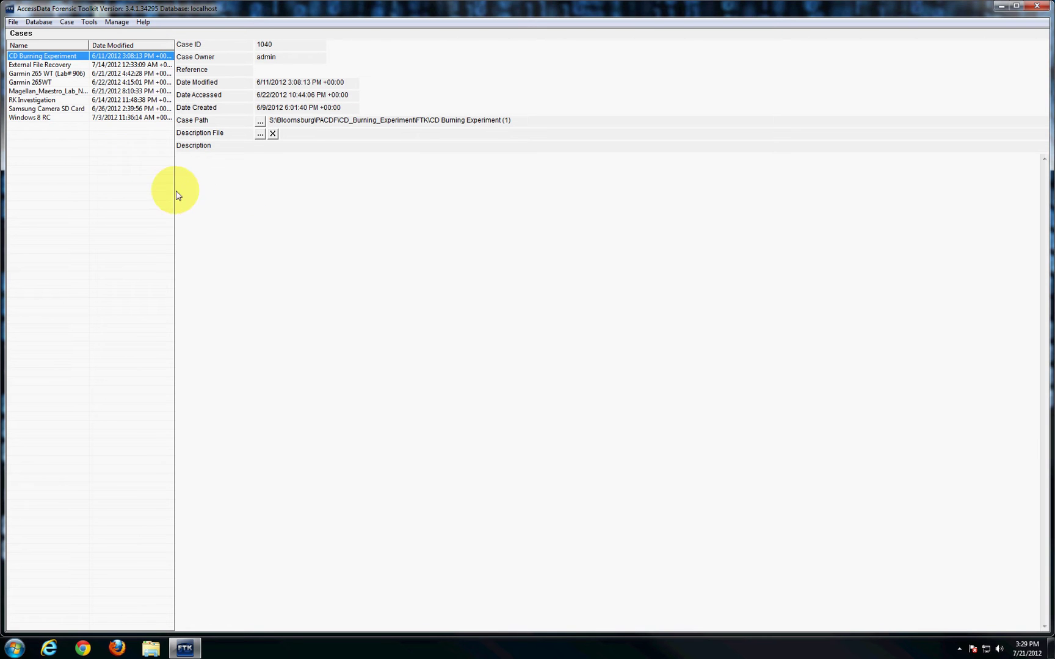
Step: Start a new case named SanDisk Flash Drive Sample Case with the description San Disk Sample
{"action": "left_click", "coordinate": [67, 23]}
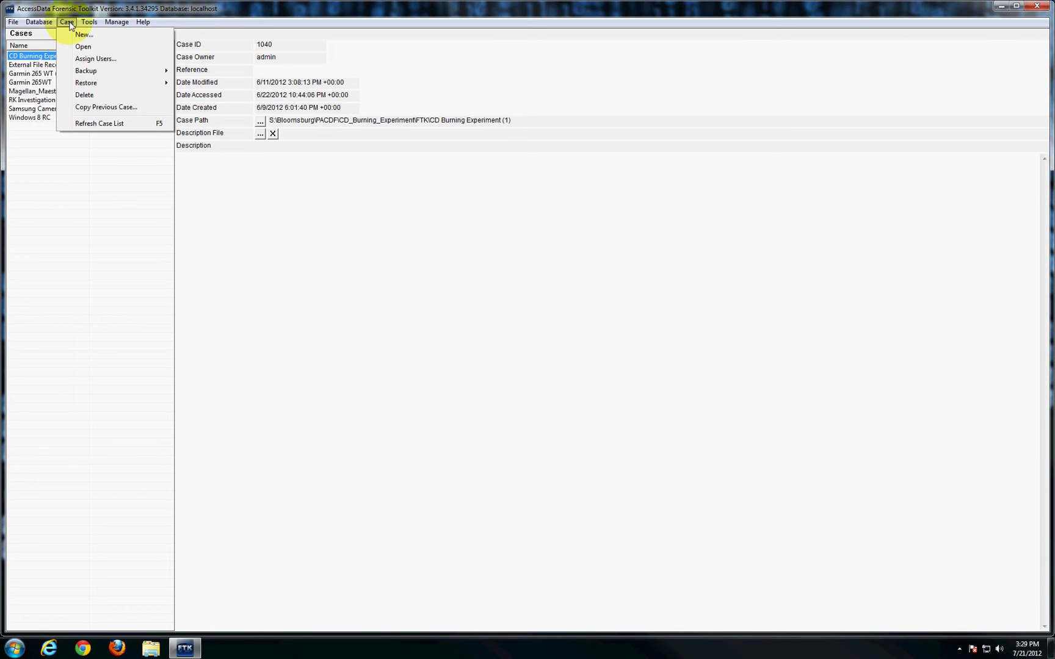
{"action": "left_click", "coordinate": [101, 36]}
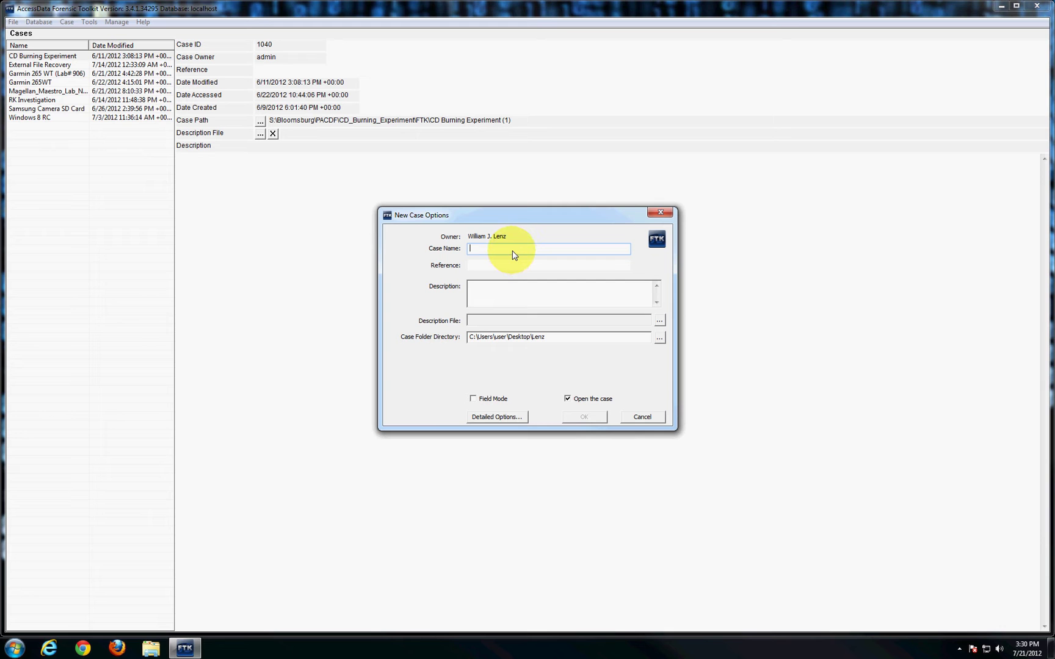
{"action": "type", "text": "SanDisk Flash Drive Sample Case"}
{"action": "left_click", "coordinate": [521, 302]}
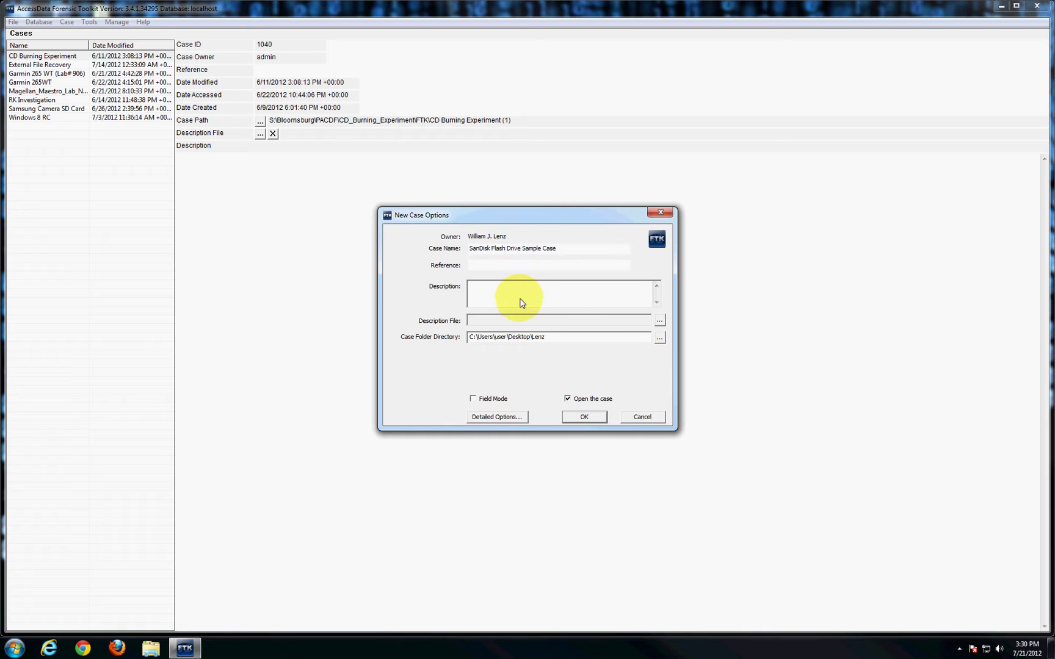
{"action": "type", "text": "San Disk Sample"}
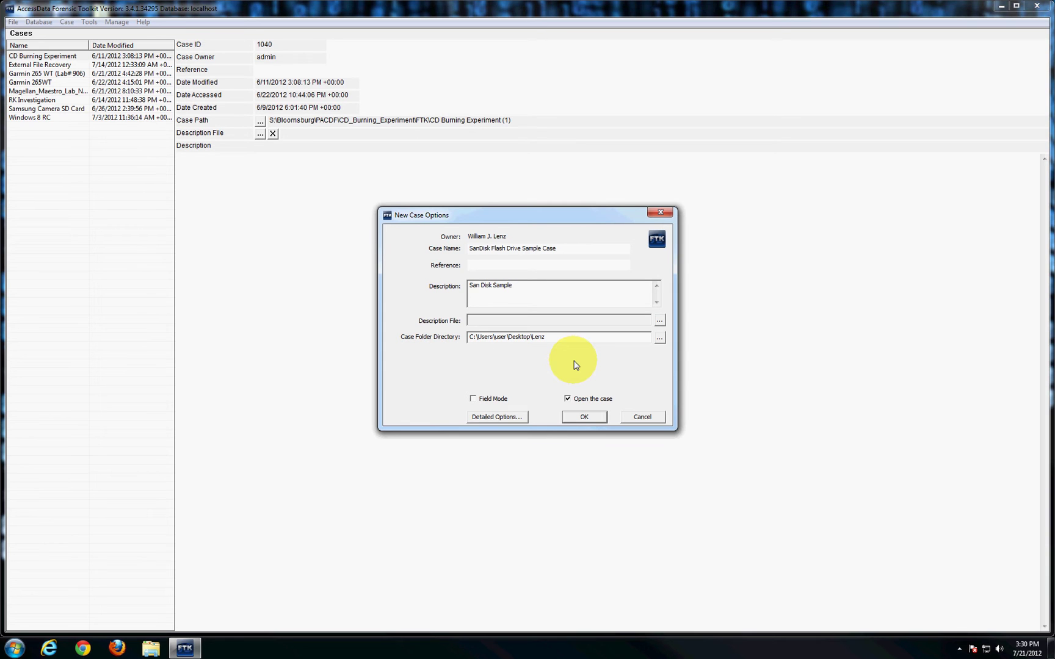
Step: In the case's detailed evidence processing options, enable Flag Duplicate Files, KFF, Entropy Test and HTML File Listing
{"action": "left_click", "coordinate": [510, 418]}
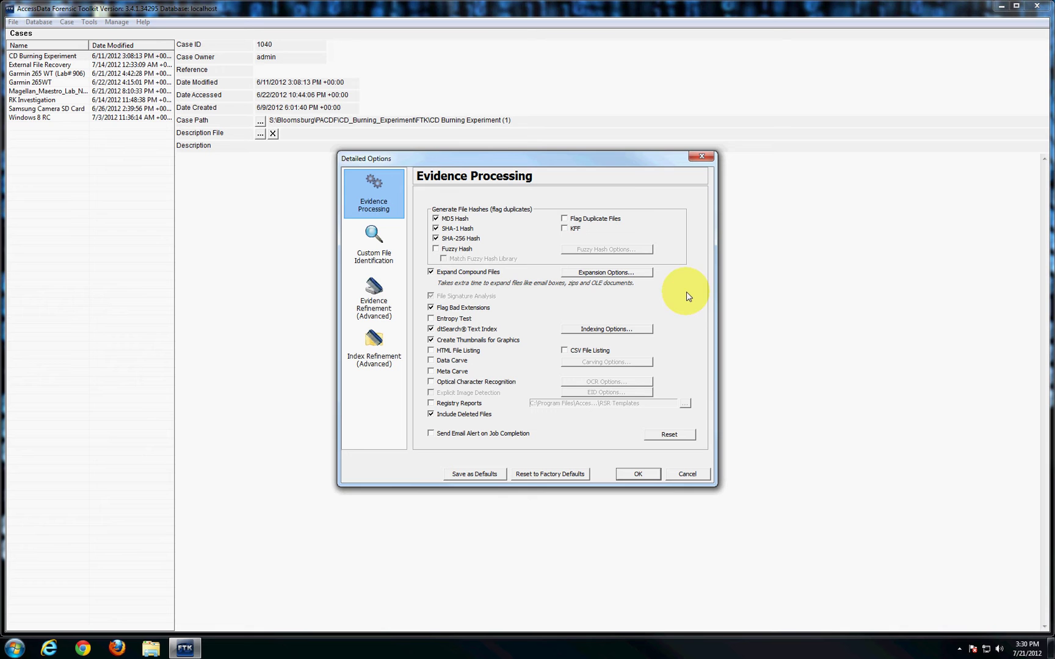
{"action": "left_click", "coordinate": [603, 220]}
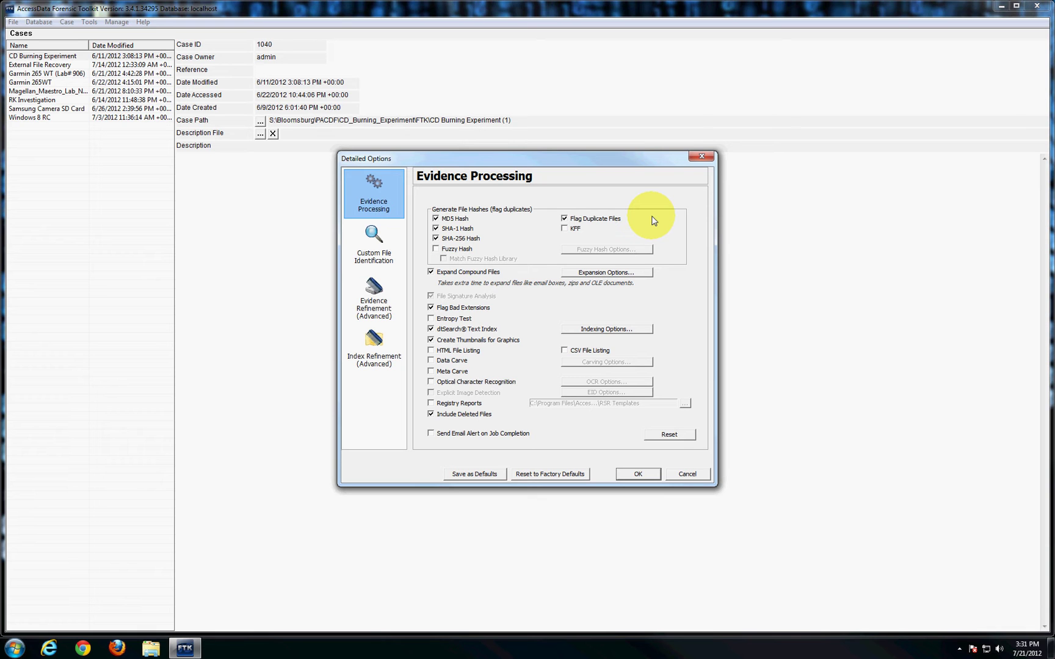
{"action": "left_click", "coordinate": [577, 229]}
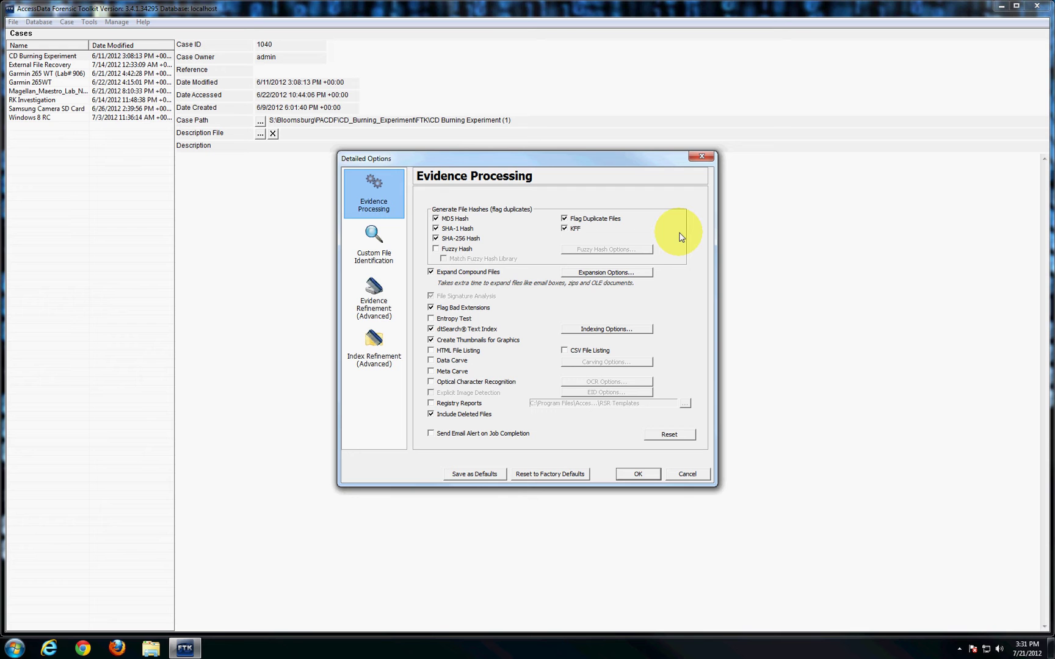
{"action": "left_click", "coordinate": [452, 320]}
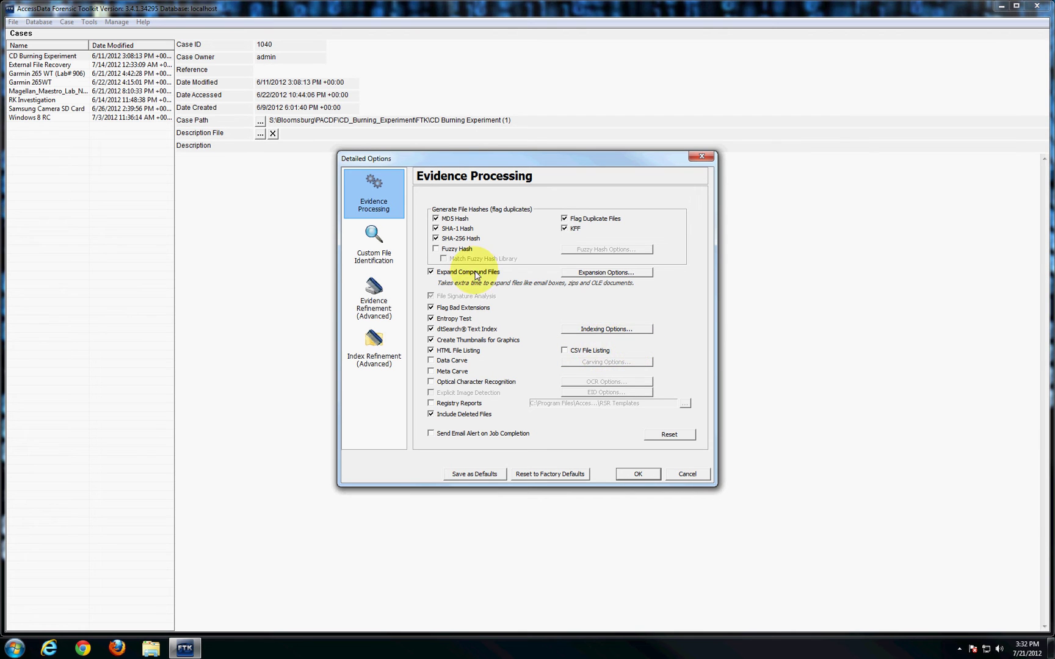
Step: Review the custom file identification, evidence refinement and index refinement settings, and create the case with the chosen detailed options
{"action": "left_click", "coordinate": [383, 241]}
{"action": "left_click", "coordinate": [374, 284]}
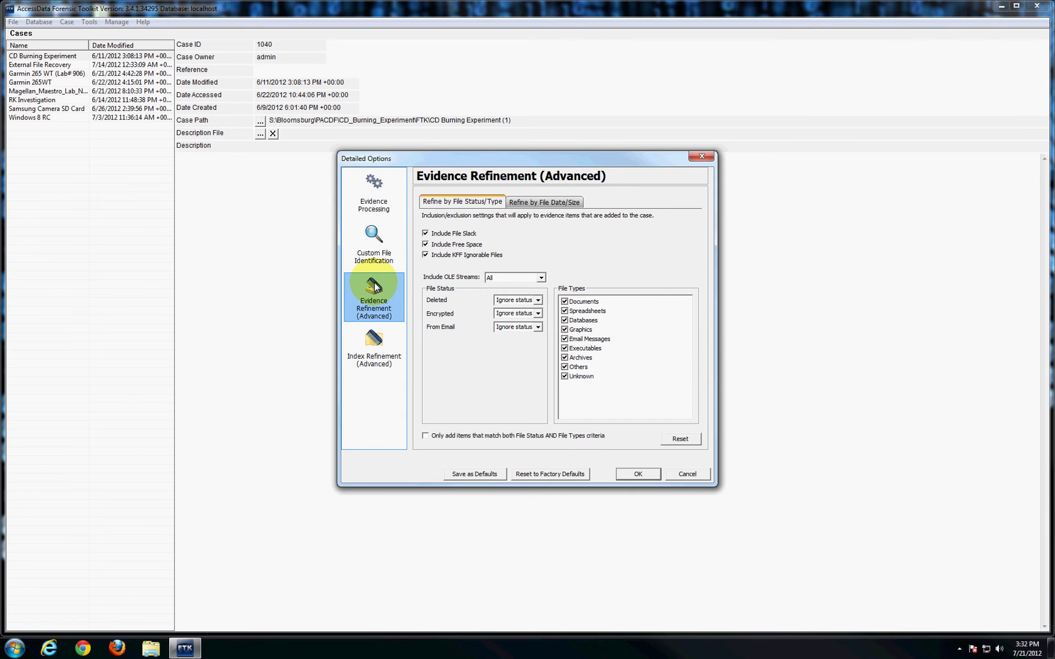
{"action": "left_click", "coordinate": [374, 342]}
{"action": "left_click", "coordinate": [373, 287]}
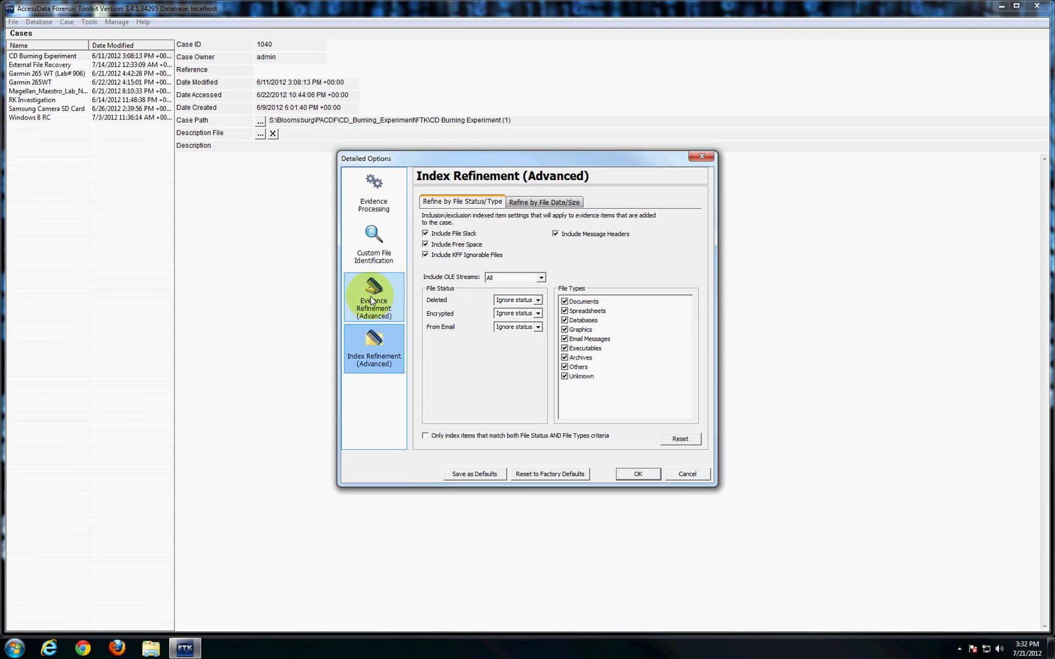
{"action": "left_click", "coordinate": [373, 256]}
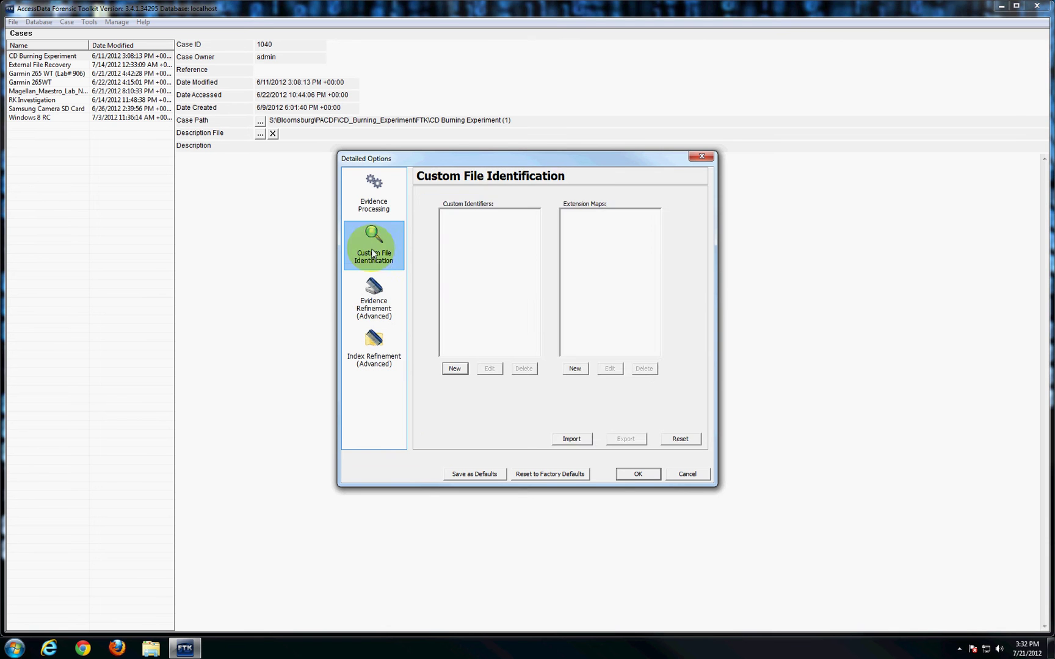
{"action": "left_click", "coordinate": [372, 201]}
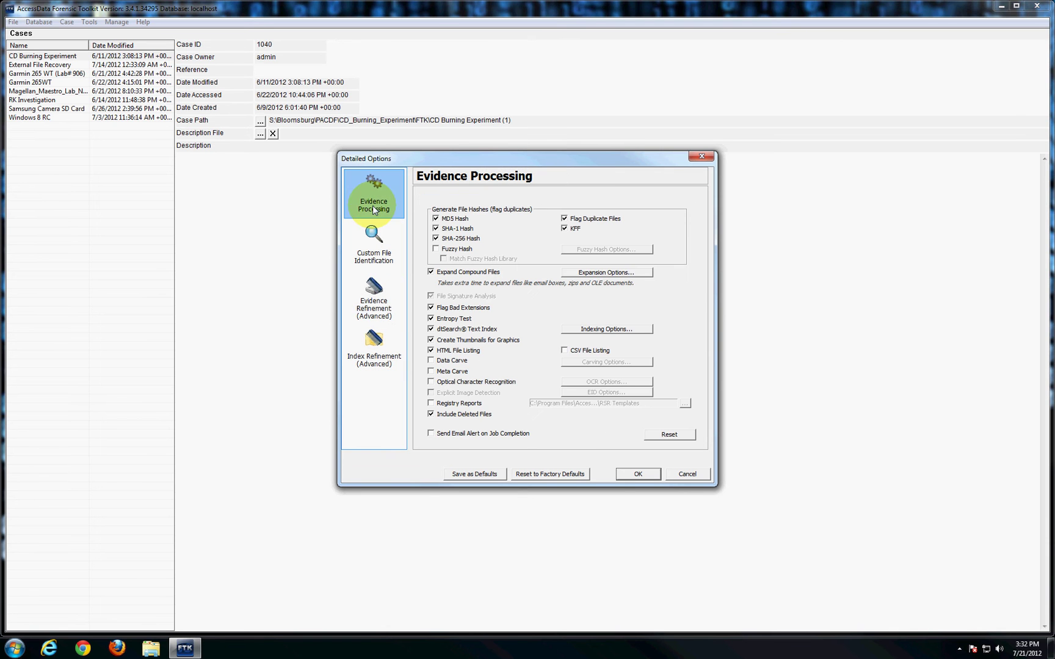
{"action": "left_click", "coordinate": [635, 474]}
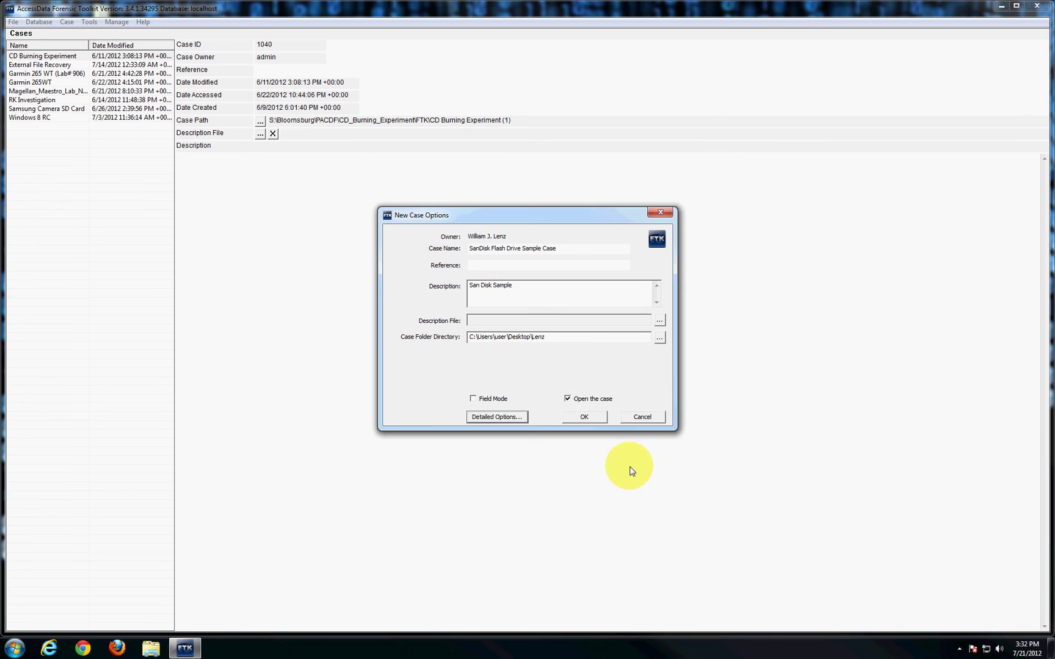
{"action": "left_click", "coordinate": [581, 418]}
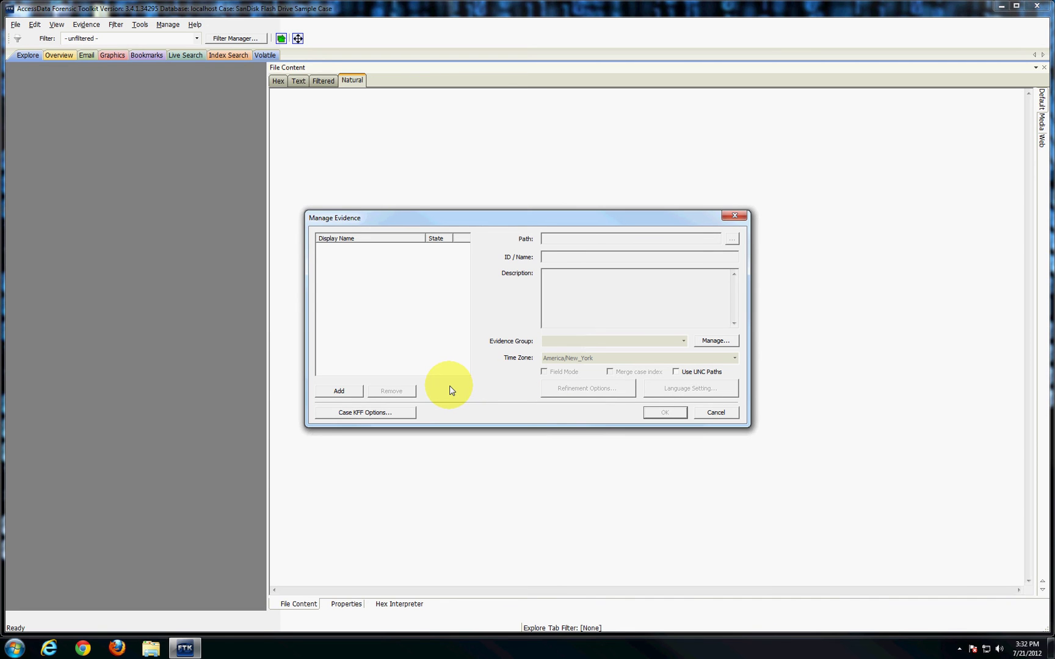
Step: Add the acquired image SanDisk_Flash_Drive.E01 from the Flash_Drive folder as evidence
{"action": "left_click", "coordinate": [352, 392]}
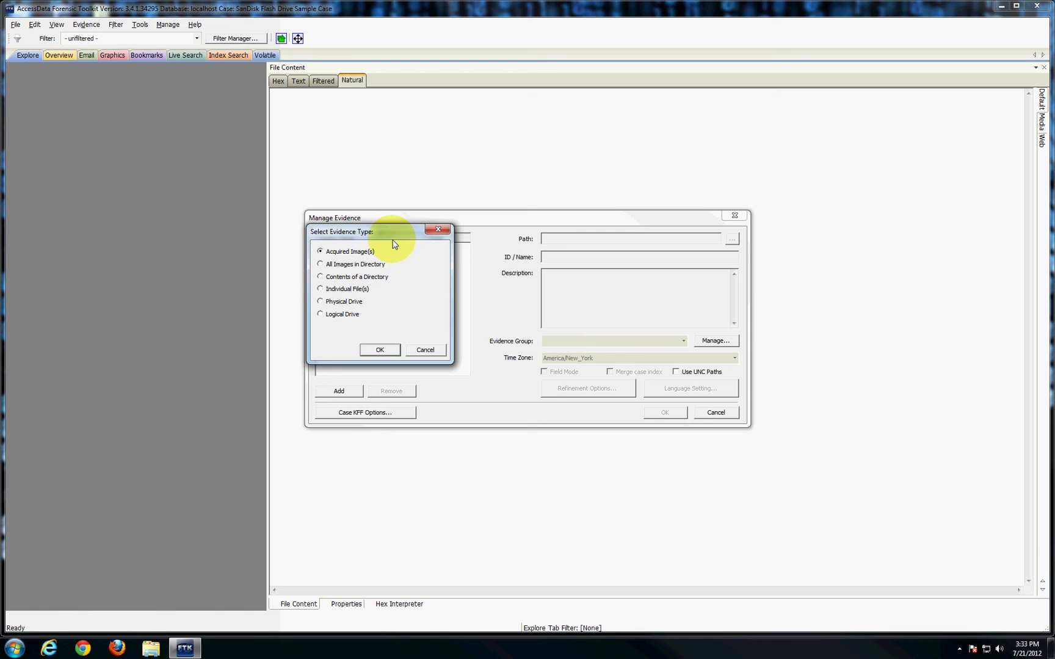
{"action": "left_click", "coordinate": [385, 349]}
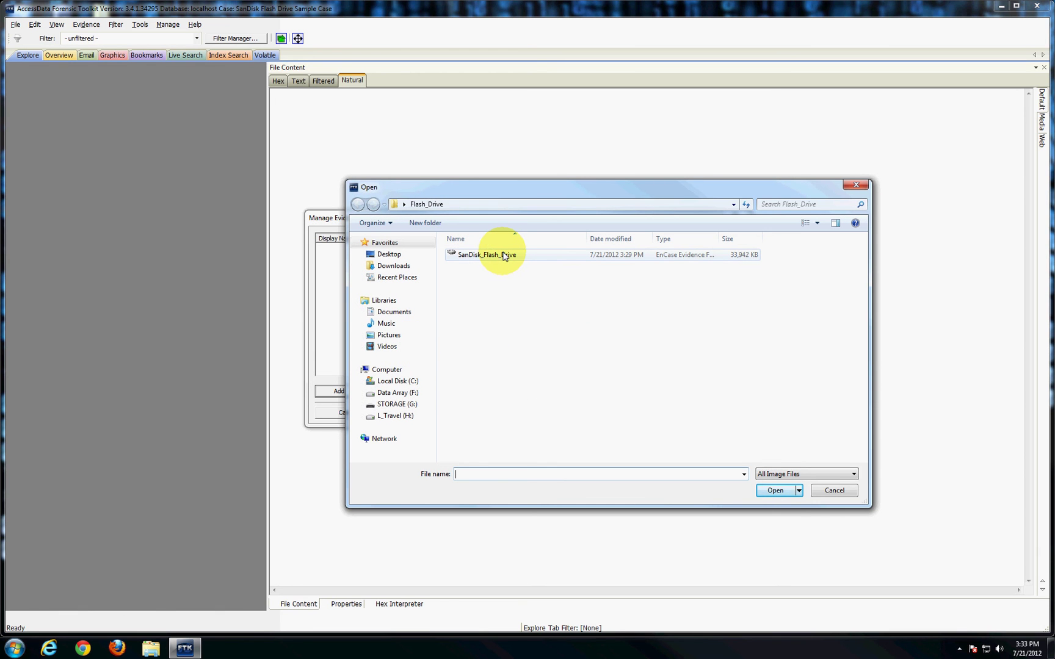
{"action": "double_click", "coordinate": [505, 255]}
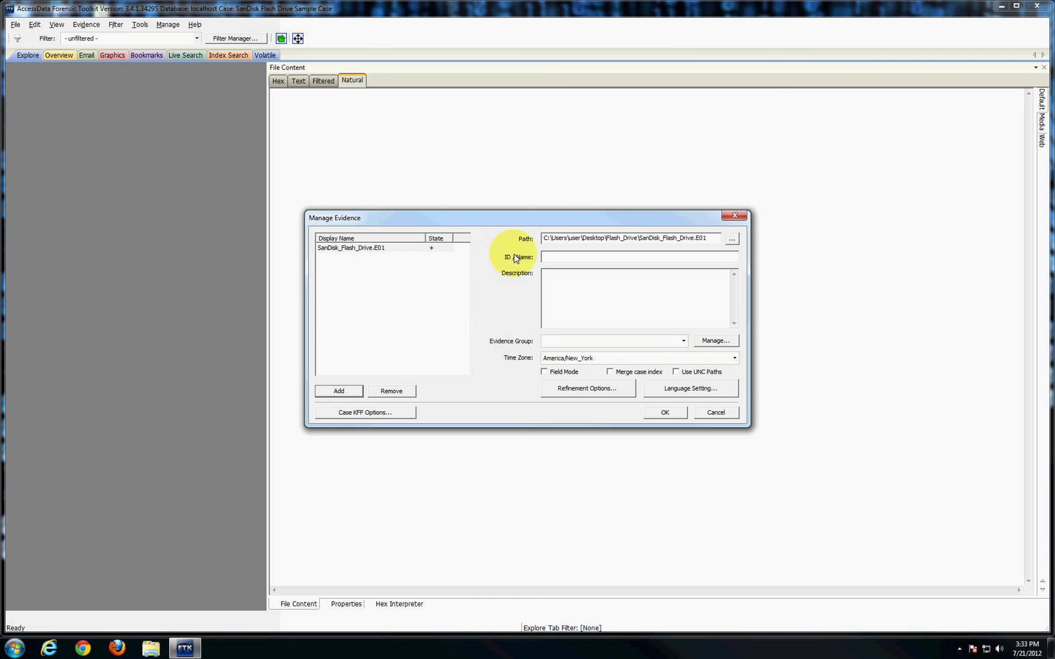
Step: Set the evidence time zone to Eastern Time with Daylight Saving (US - New York) and review and accept its refinement options
{"action": "left_click", "coordinate": [611, 360]}
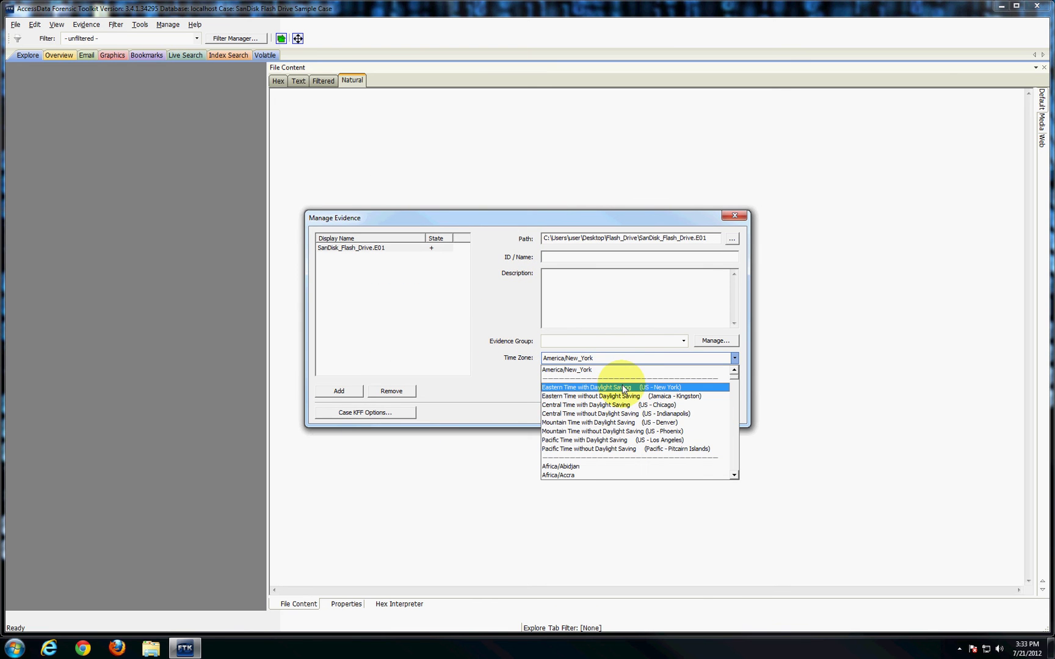
{"action": "left_click", "coordinate": [624, 389]}
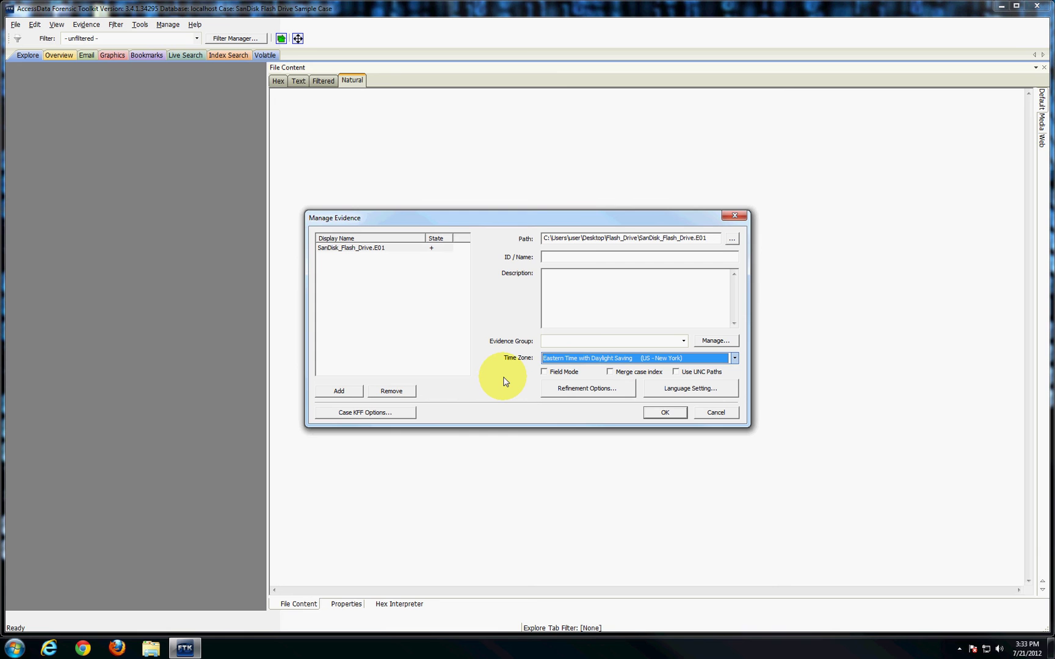
{"action": "left_click", "coordinate": [585, 387]}
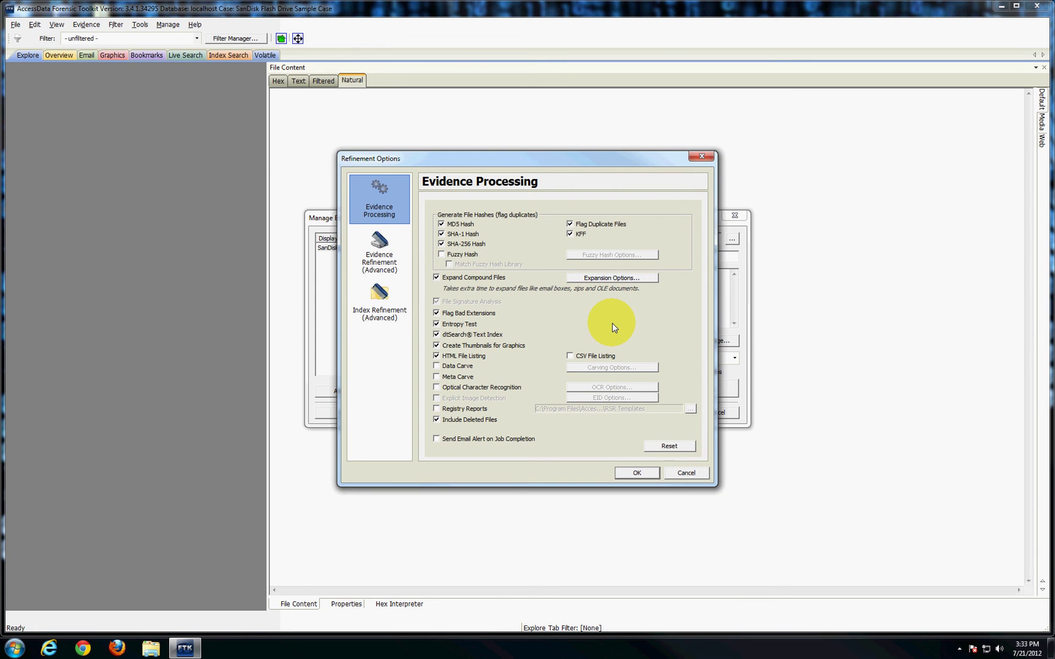
{"action": "left_click", "coordinate": [626, 475]}
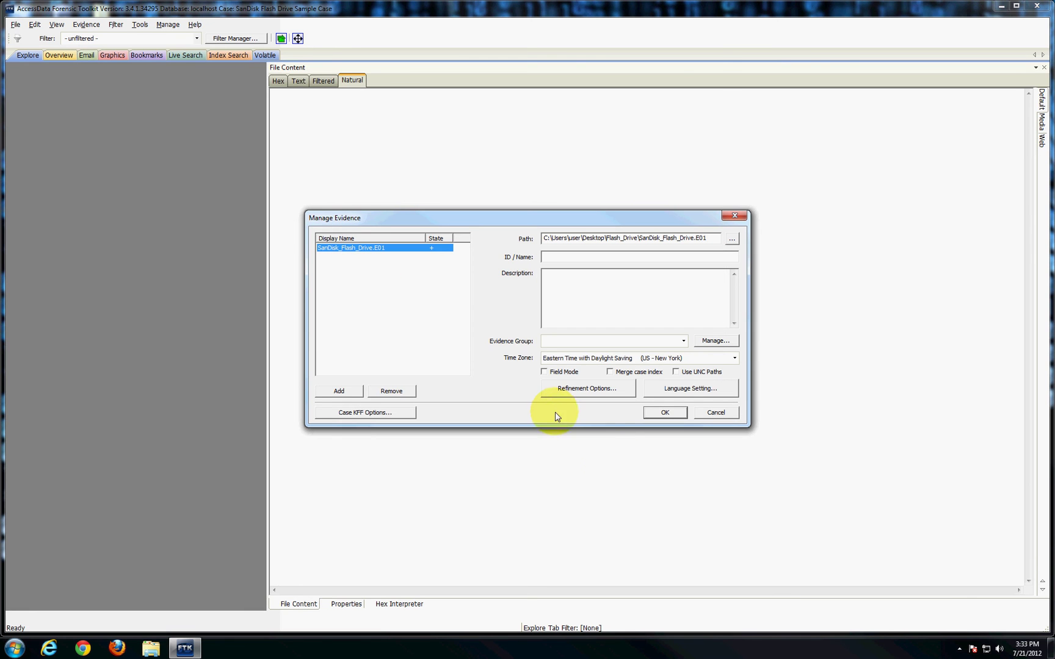
Step: Name the evidence San Disk Image, describe it as Image of suspect flash drive, and process it without an evidence group
{"action": "left_click", "coordinate": [563, 257]}
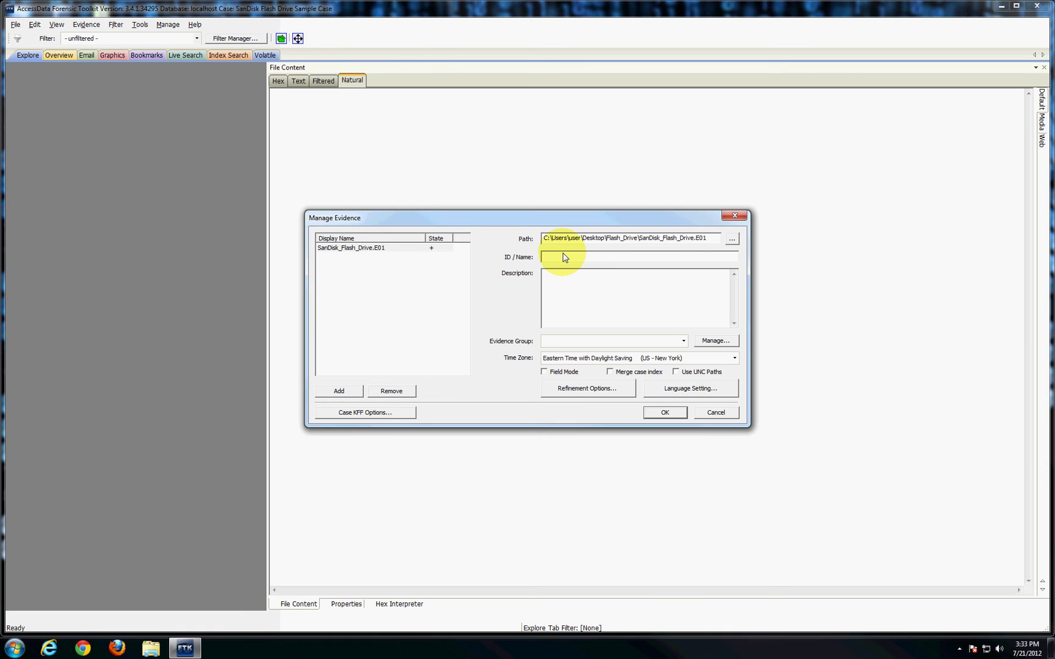
{"action": "type", "text": "San Disk Image"}
{"action": "key", "text": "Tab"}
{"action": "type", "text": "Image of suspect flash drive"}
{"action": "left_click", "coordinate": [683, 342]}
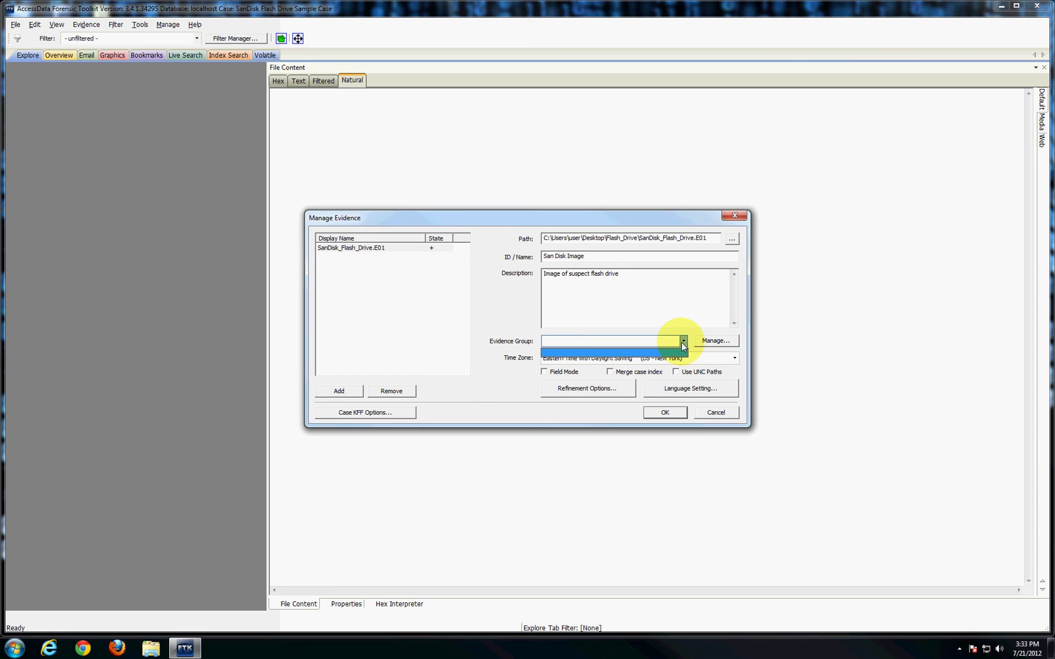
{"action": "left_click", "coordinate": [683, 341]}
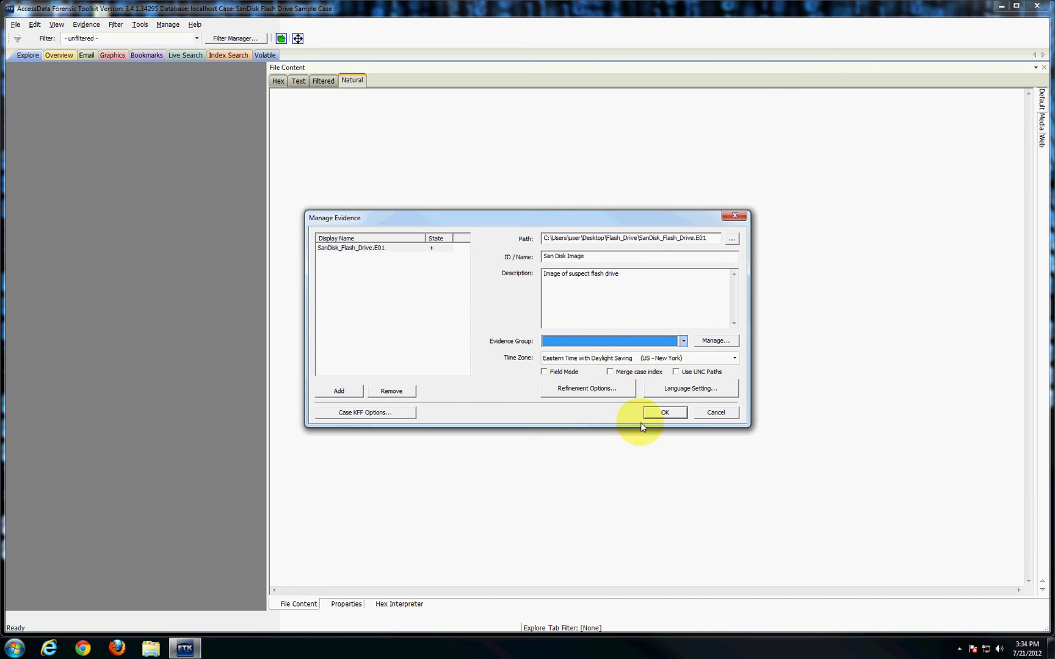
{"action": "left_click", "coordinate": [667, 414]}
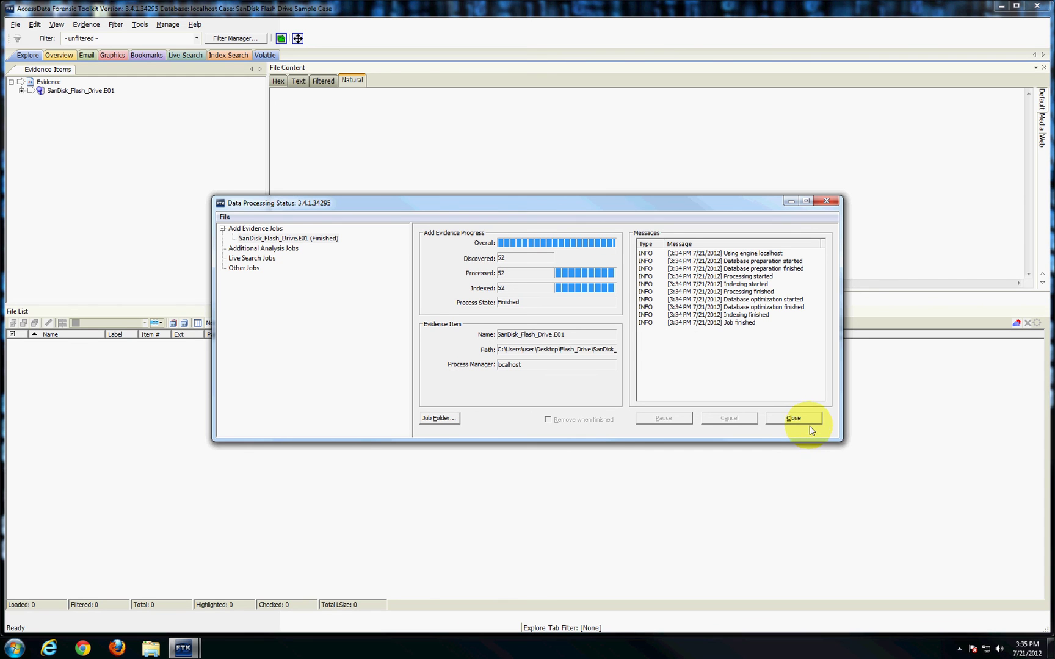
{"action": "left_click", "coordinate": [807, 422]}
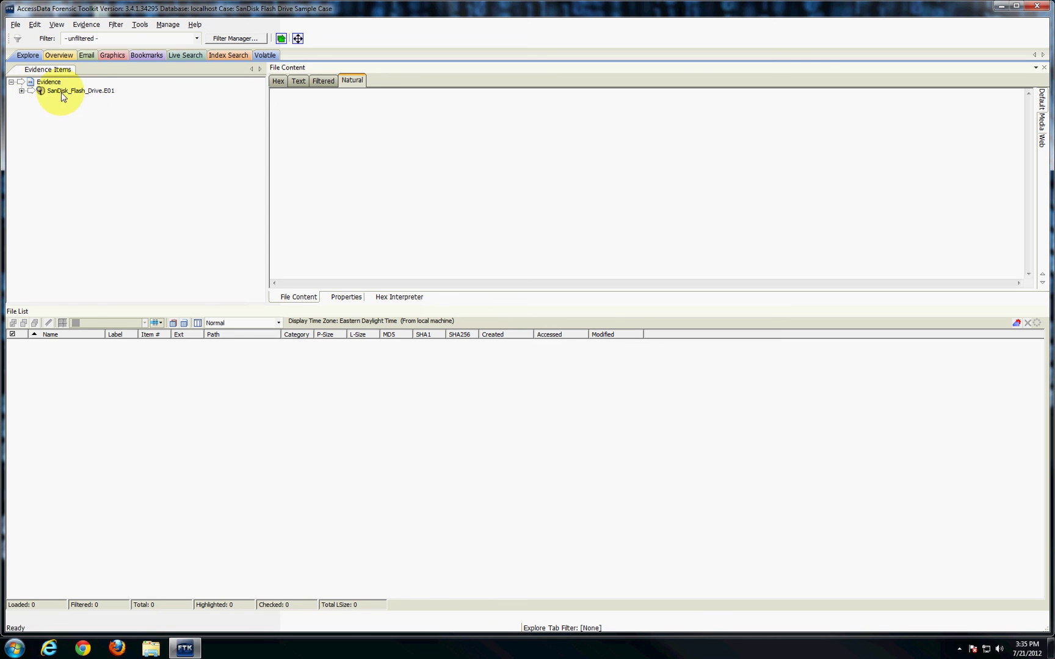
Step: Expand SanDisk_Flash_Drive.E01 and its STORAGE [FAT16] partition, and examine the contents of the root and unallocated space
{"action": "left_click", "coordinate": [21, 91]}
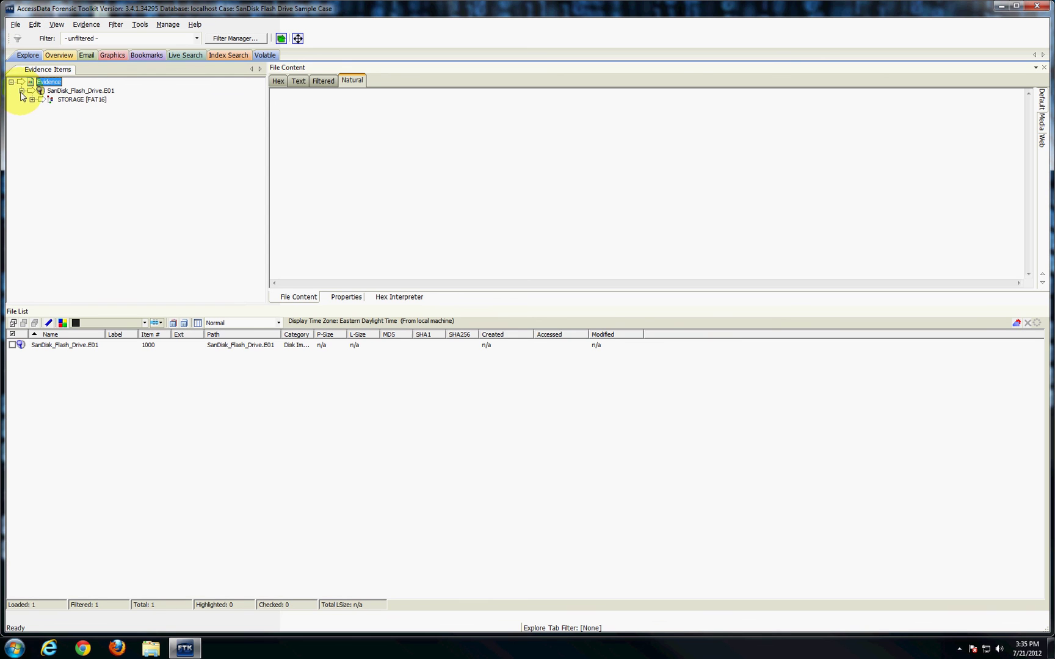
{"action": "left_click", "coordinate": [32, 99]}
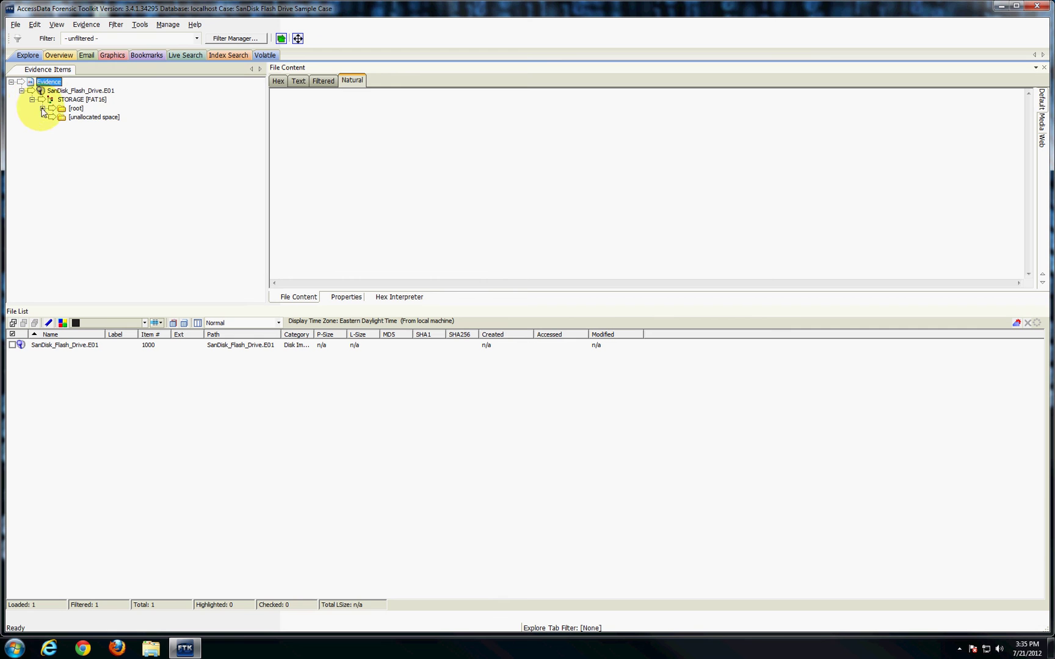
{"action": "left_click", "coordinate": [72, 99]}
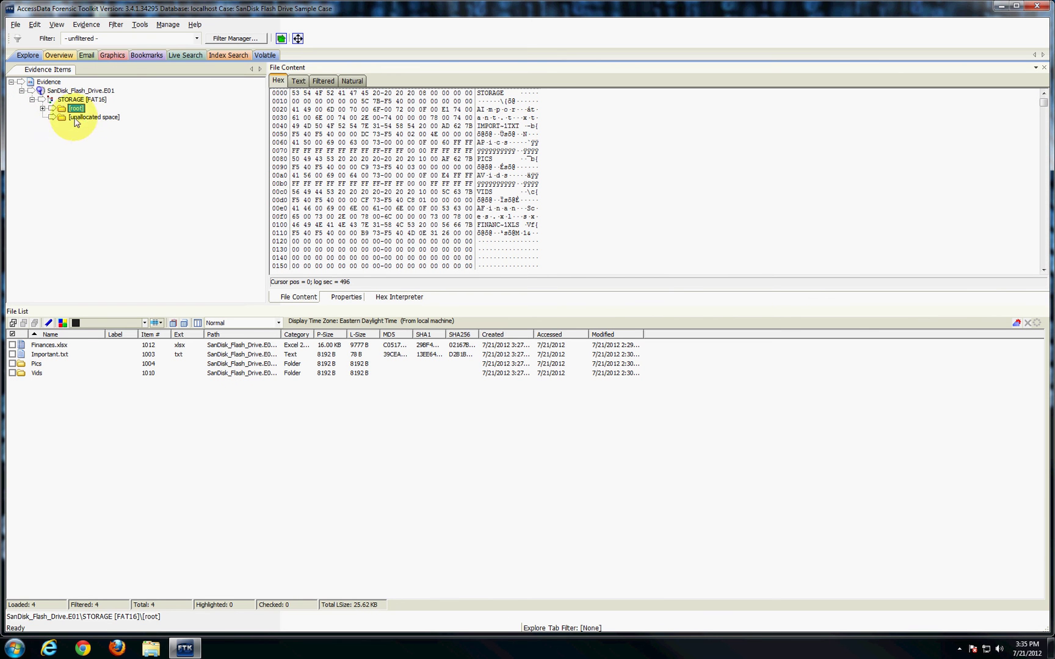
{"action": "left_click", "coordinate": [87, 118]}
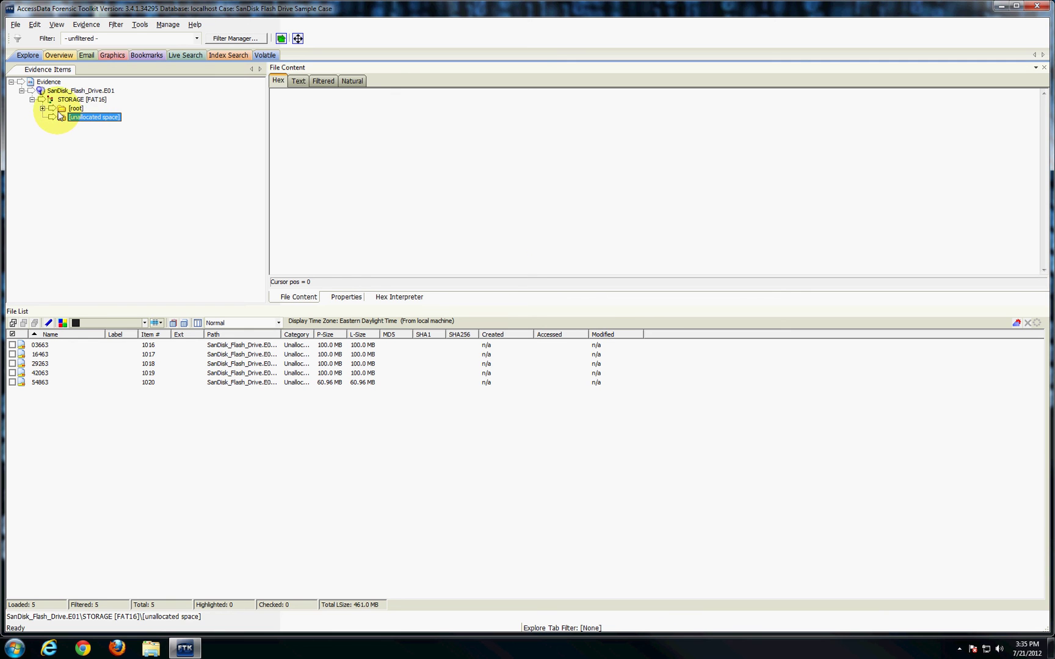
{"action": "left_click", "coordinate": [76, 109]}
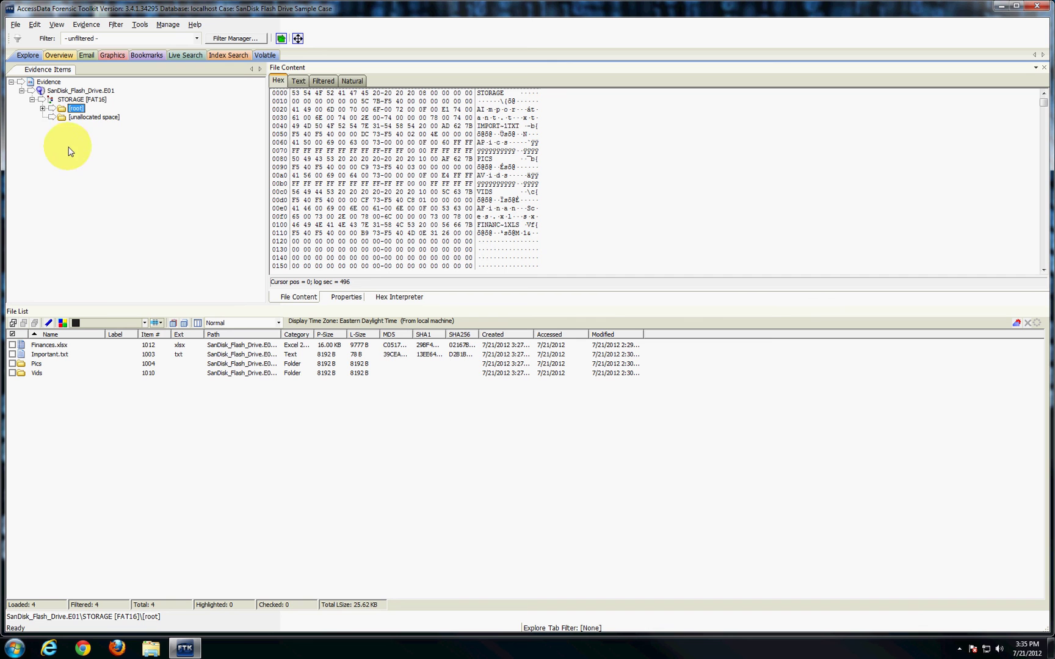
Step: Expand the root folder and examine the contents of Finances.xlsx, Pics and Vids
{"action": "left_click", "coordinate": [43, 109]}
{"action": "left_click", "coordinate": [92, 118]}
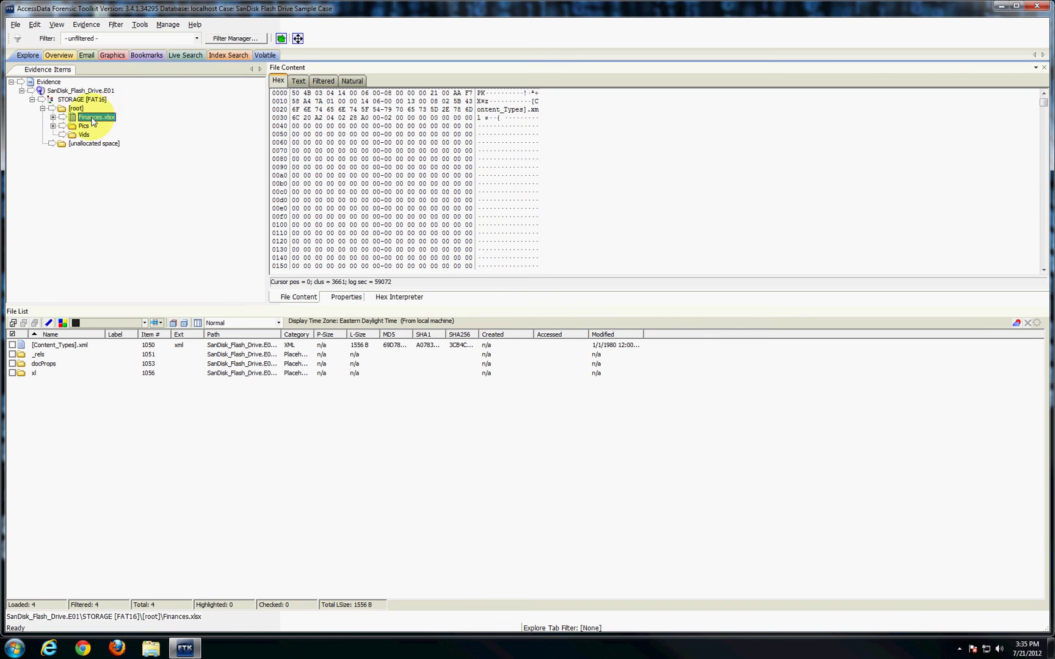
{"action": "left_click", "coordinate": [84, 126]}
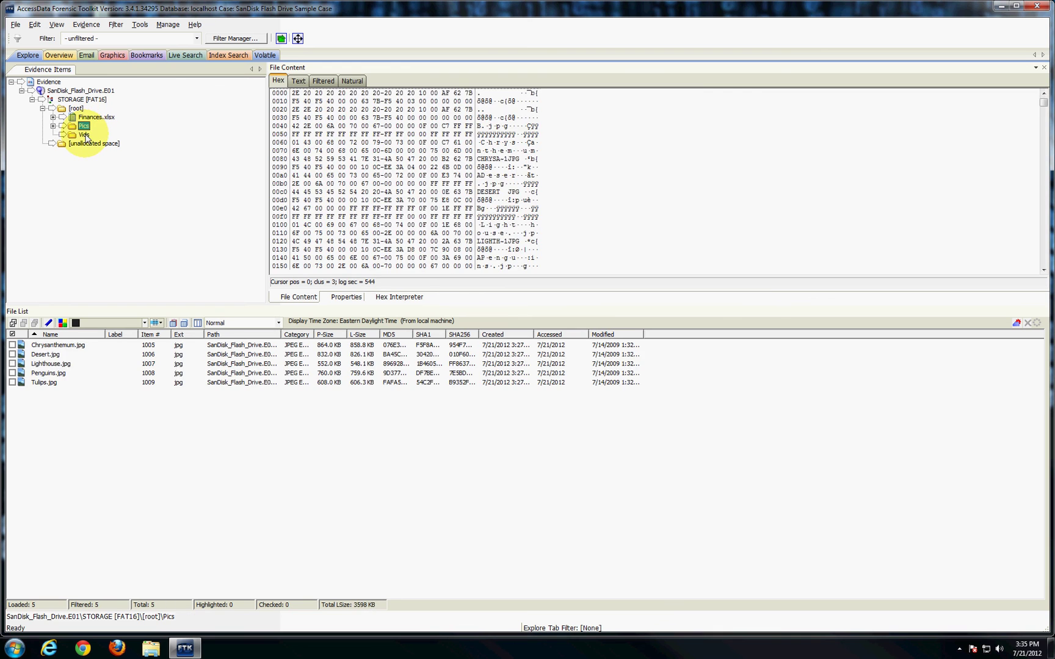
{"action": "left_click", "coordinate": [83, 134]}
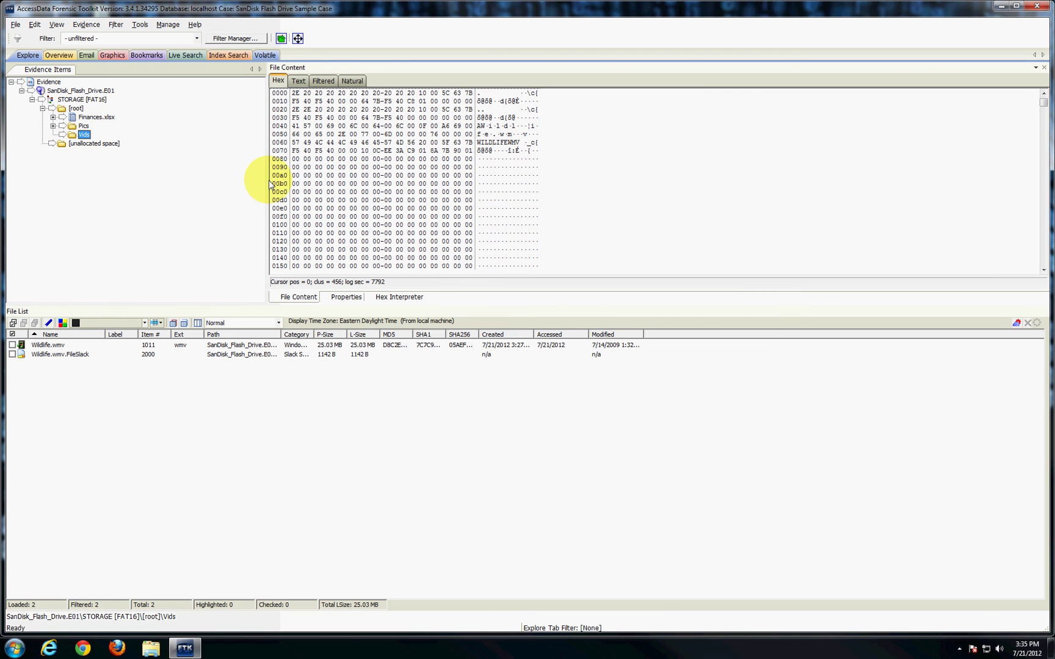
Step: Examine the content of Finances.xlsx as text, as filtered text and in its natural spreadsheet view
{"action": "left_click", "coordinate": [94, 118]}
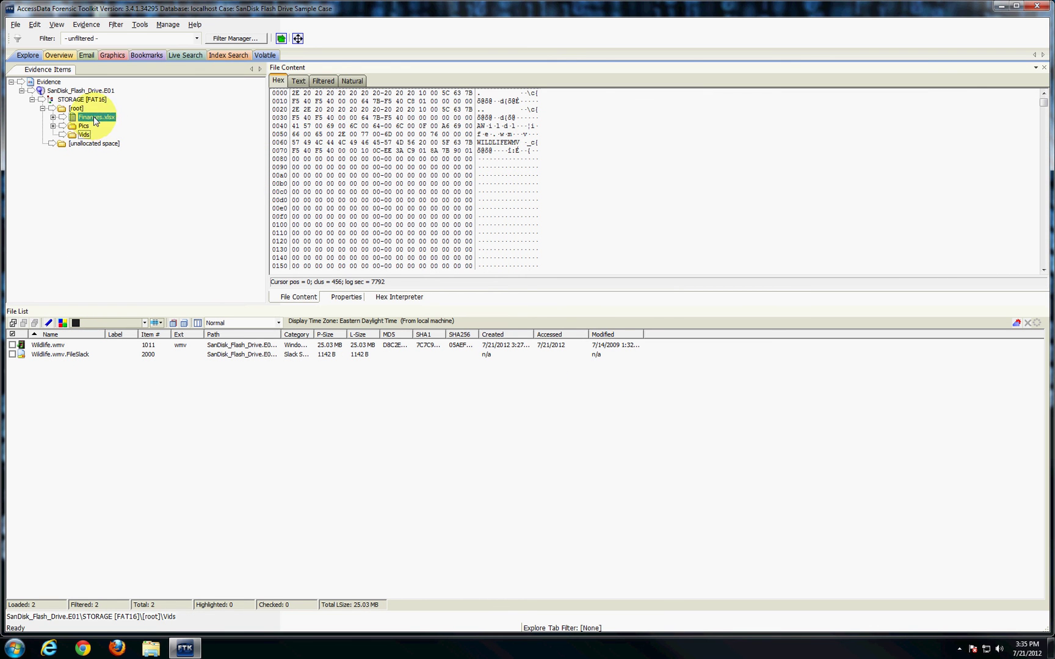
{"action": "left_click", "coordinate": [299, 83]}
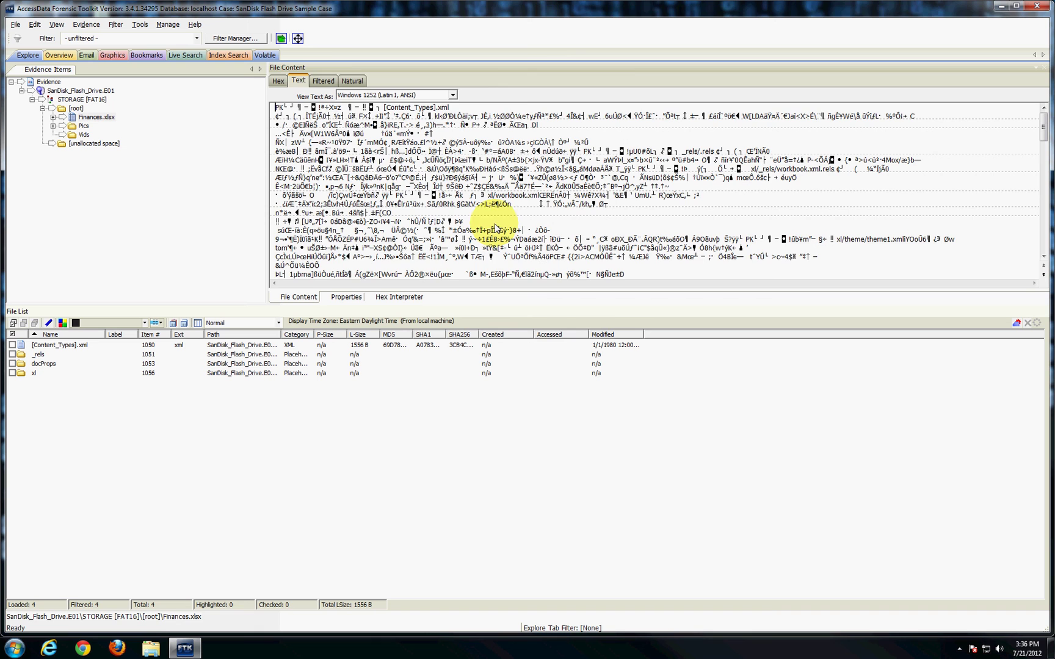
{"action": "left_click", "coordinate": [323, 81]}
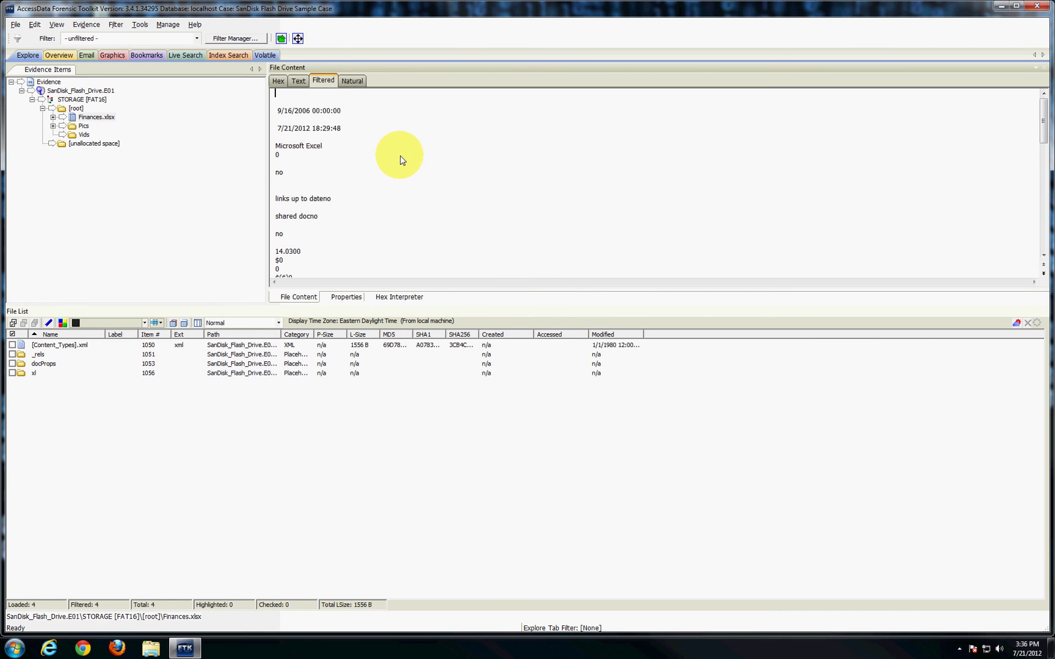
{"action": "scroll", "coordinate": [402, 160], "scroll_direction": "down", "scroll_amount": 5}
{"action": "scroll", "coordinate": [402, 160], "scroll_direction": "up", "scroll_amount": 5}
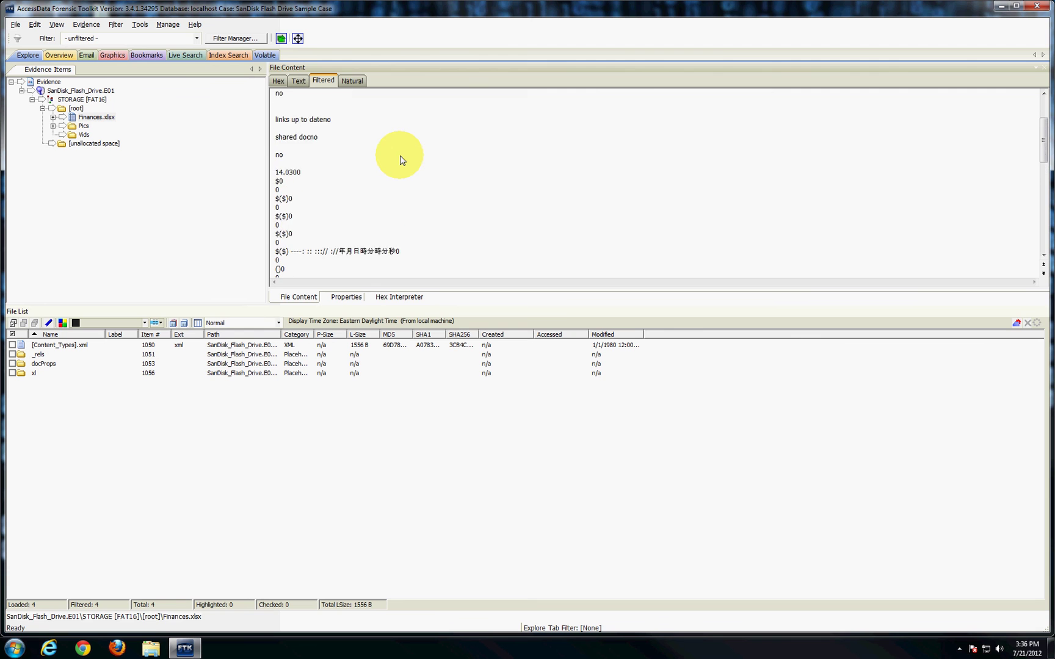
{"action": "left_click", "coordinate": [358, 84]}
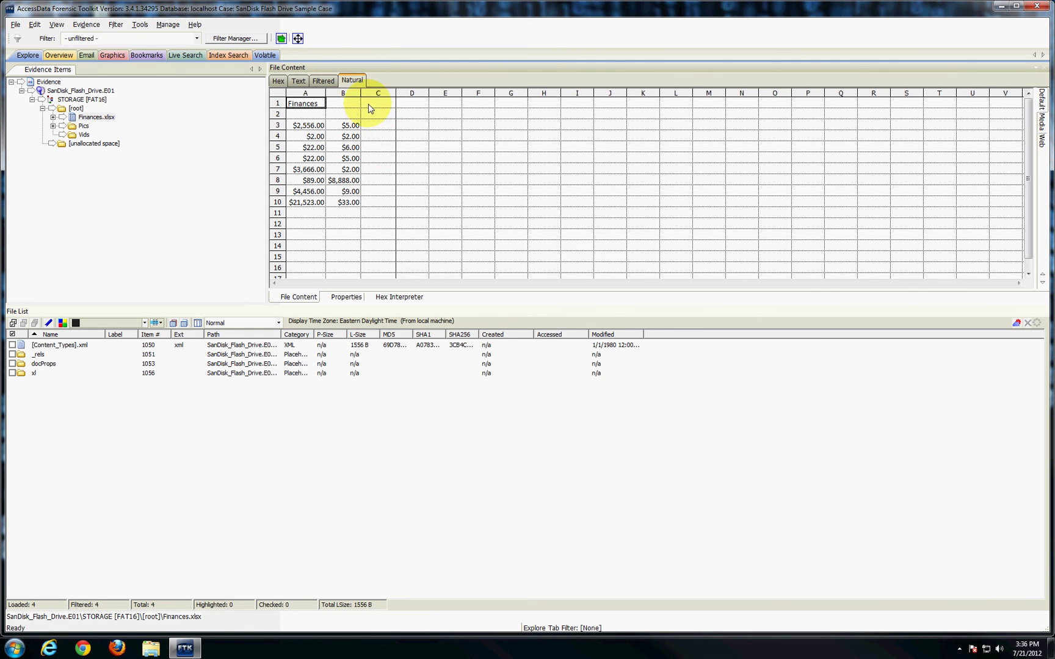
{"action": "left_click_drag", "start_coordinate": [373, 103], "coordinate": [280, 215]}
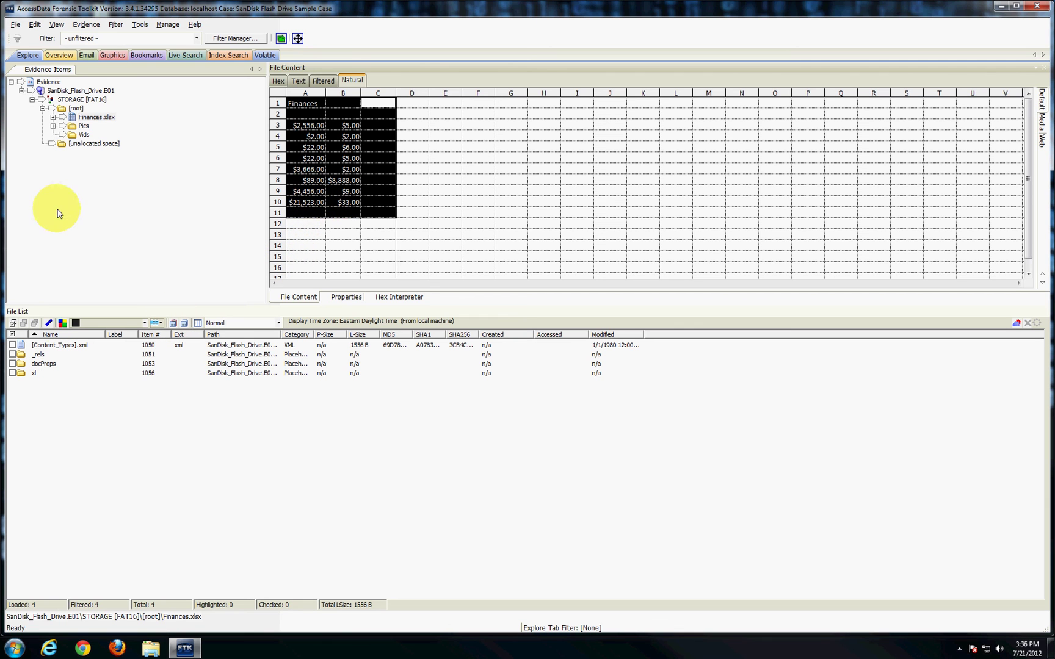
Step: Expand the Pics folder and examine Chrysanthemum.jpg in its natural, filtered, text and hex views
{"action": "left_click", "coordinate": [53, 126]}
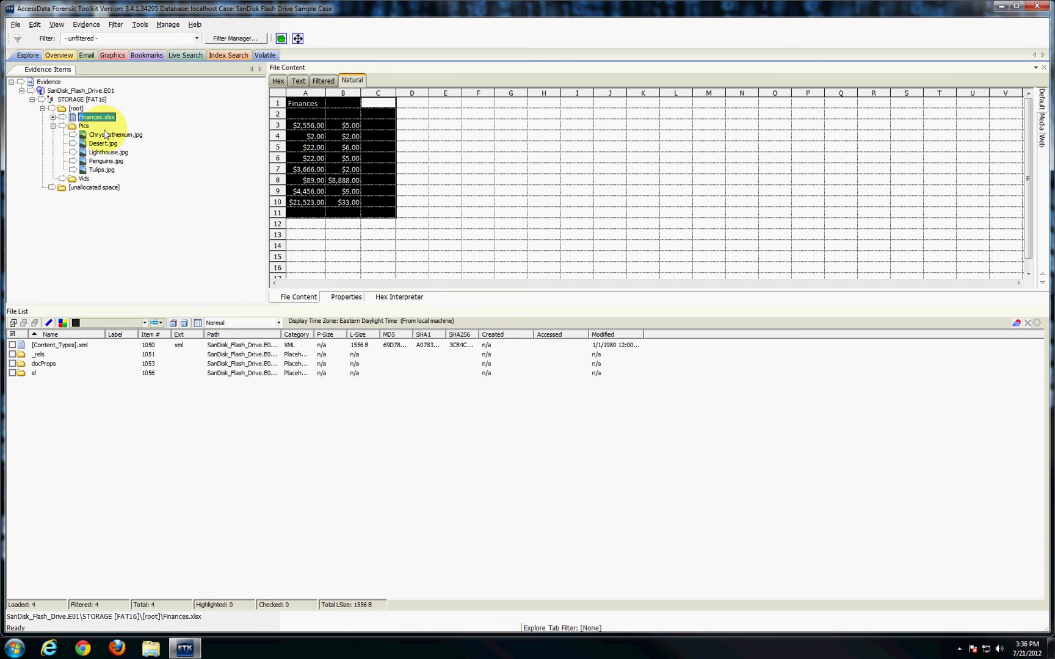
{"action": "left_click", "coordinate": [103, 135]}
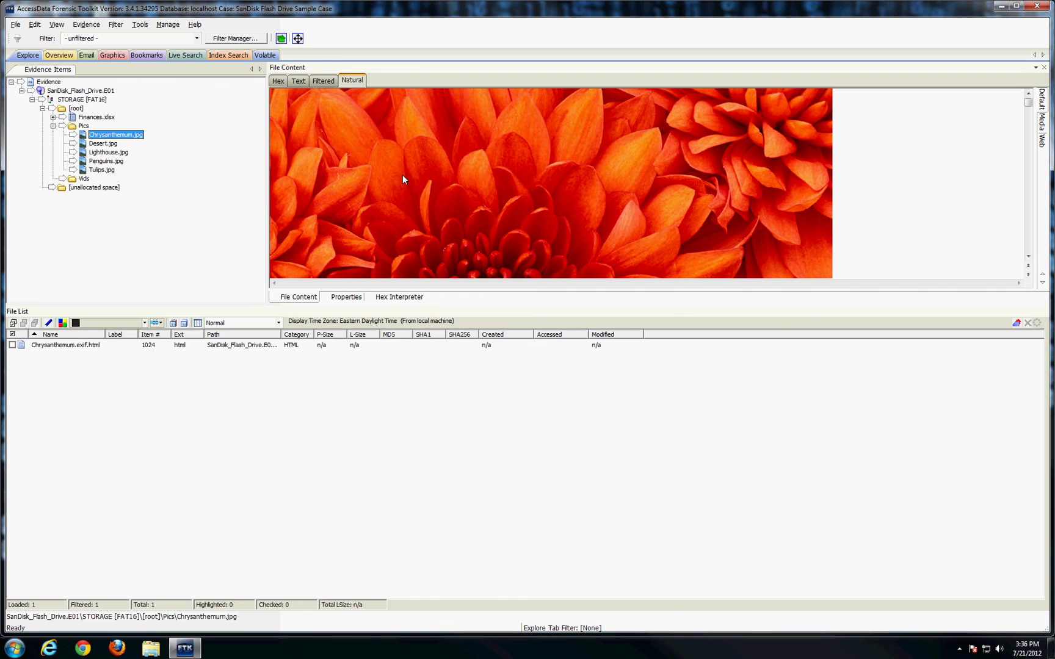
{"action": "left_click", "coordinate": [321, 81]}
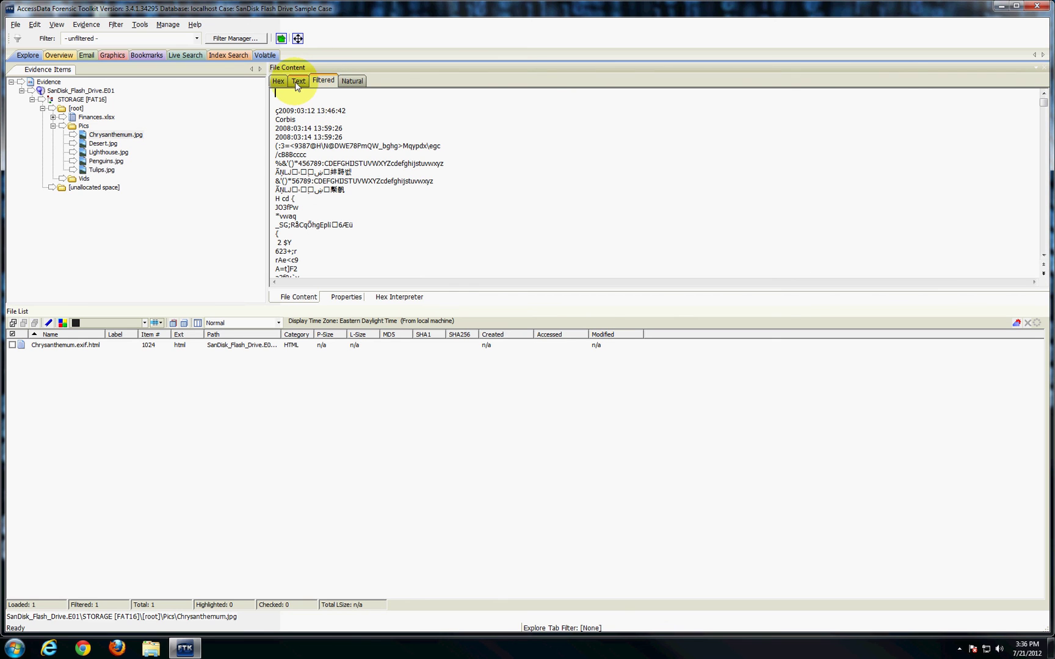
{"action": "left_click", "coordinate": [298, 82]}
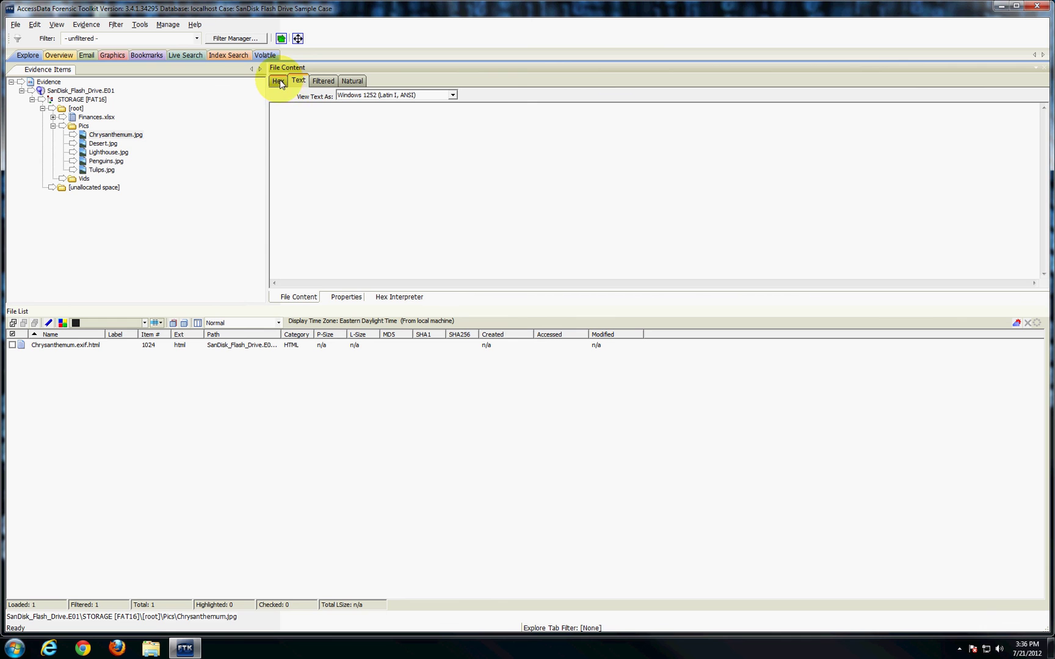
{"action": "left_click", "coordinate": [278, 81]}
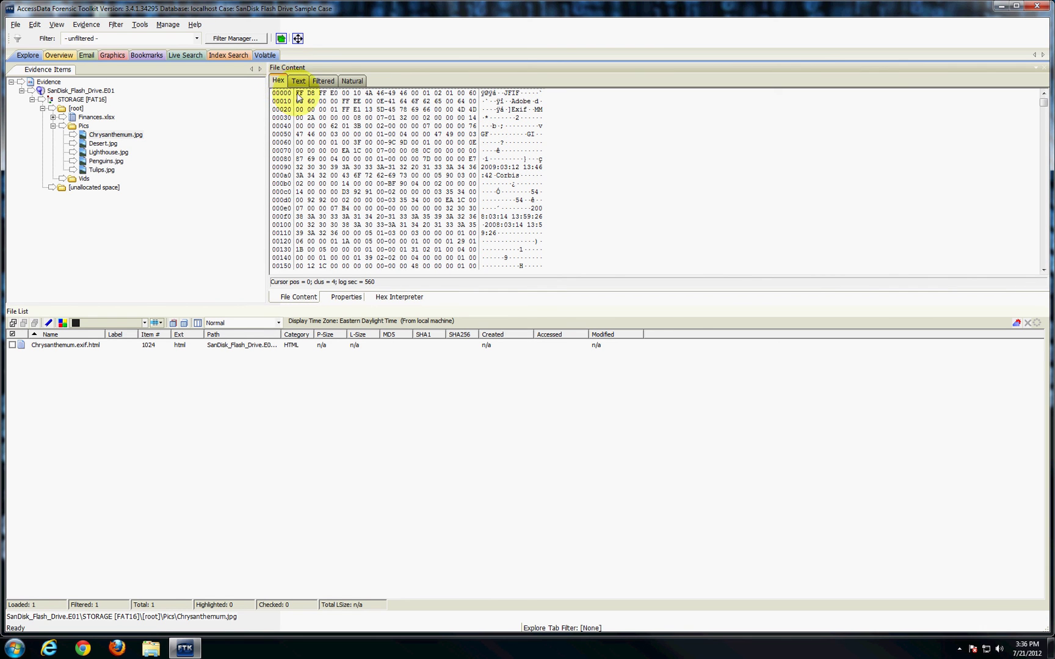